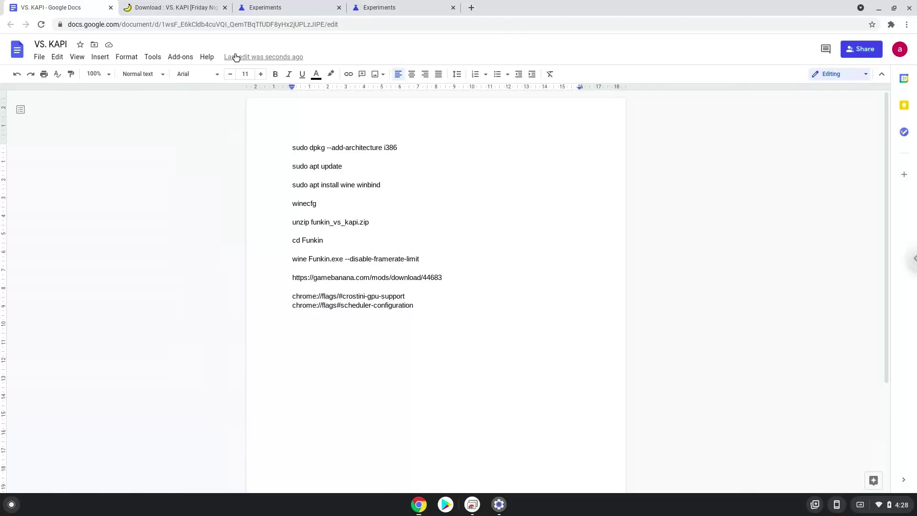
Set the Crostini GPU Support flag to Enabled on the chrome://flags/#crostini-gpu-support page.
left_click(270, 8)
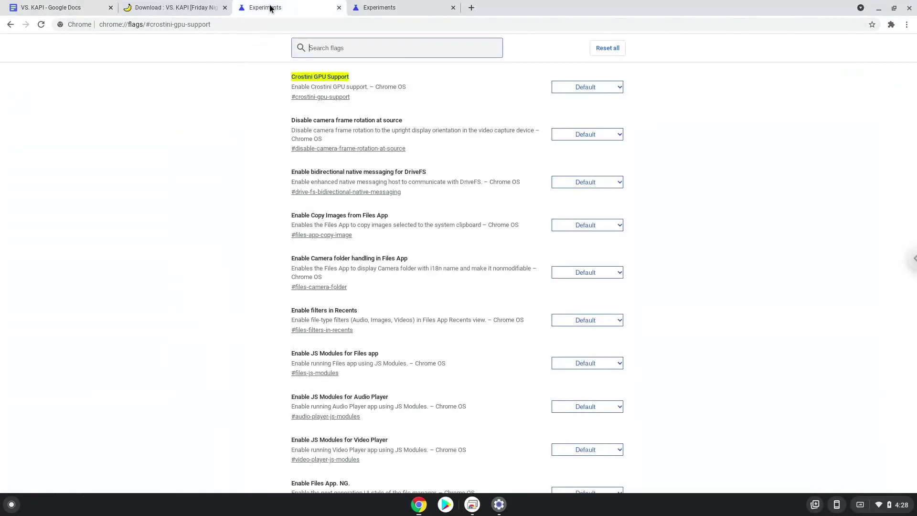
left_click(558, 87)
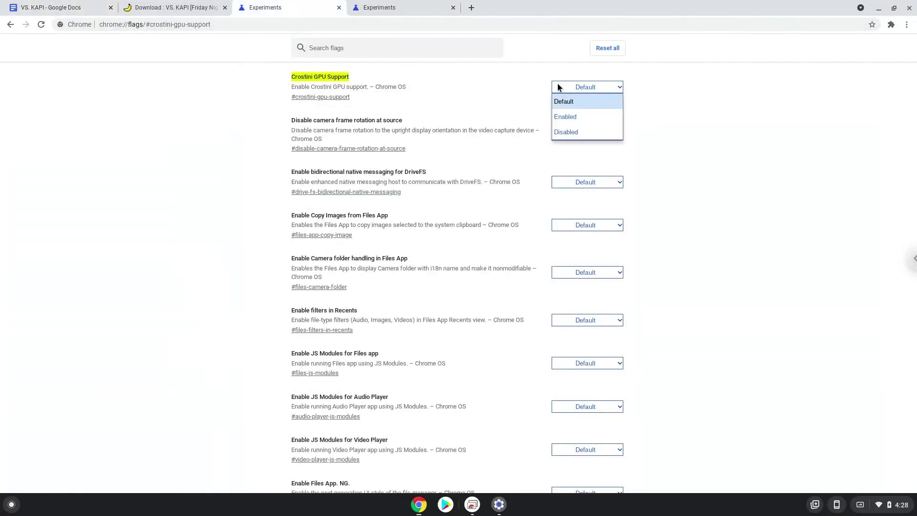
left_click(557, 118)
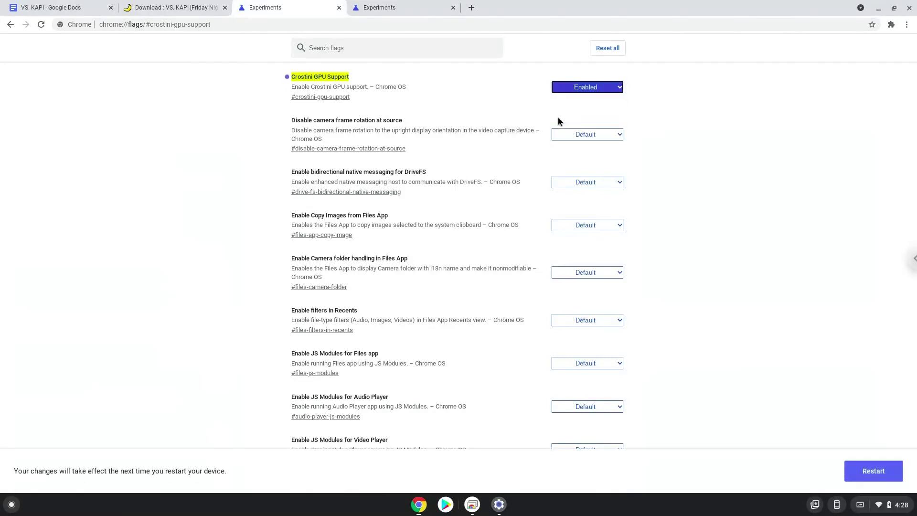
Set the Scheduler Configuration flag to "Enables Hyper-Threading on relevant CPUs" and restart the device to apply the flag changes.
left_click(402, 7)
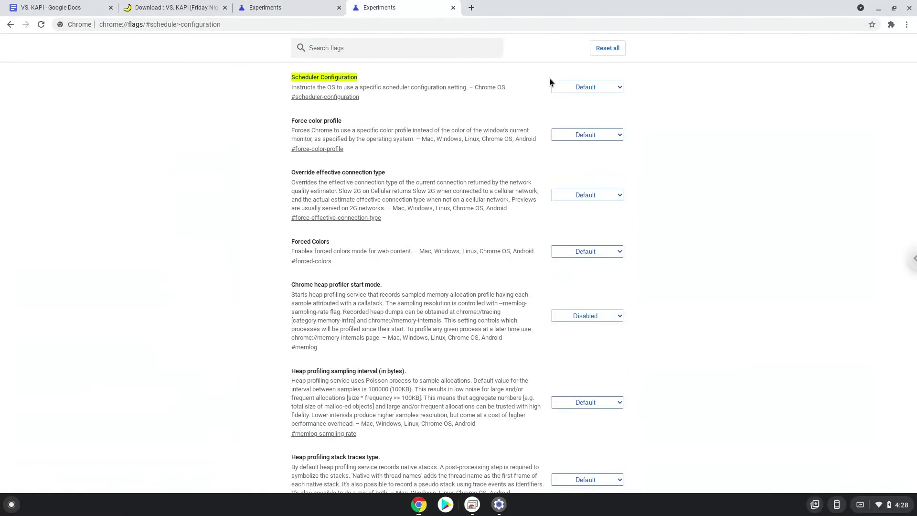
left_click(560, 87)
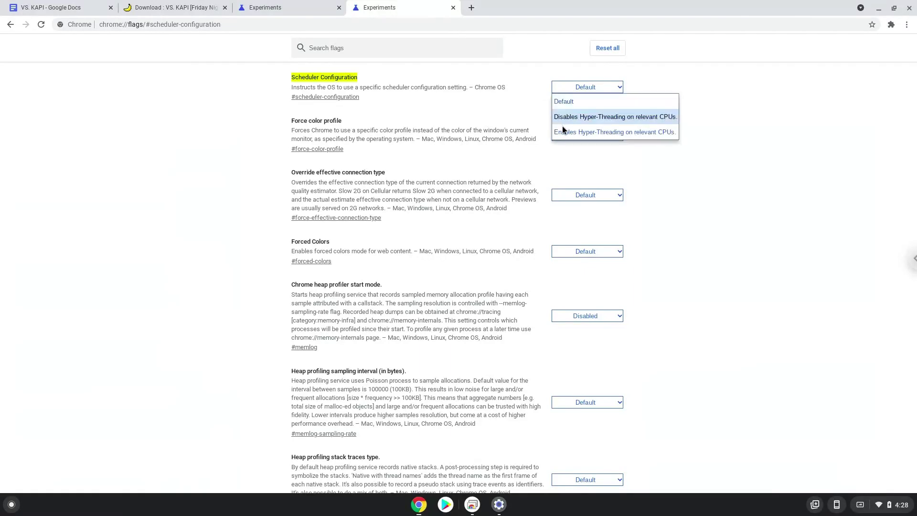
left_click(564, 132)
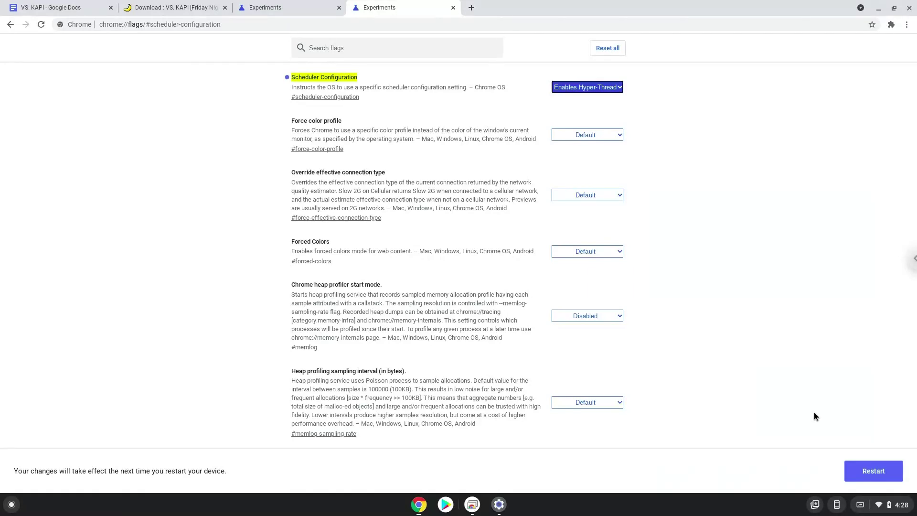
left_click(866, 471)
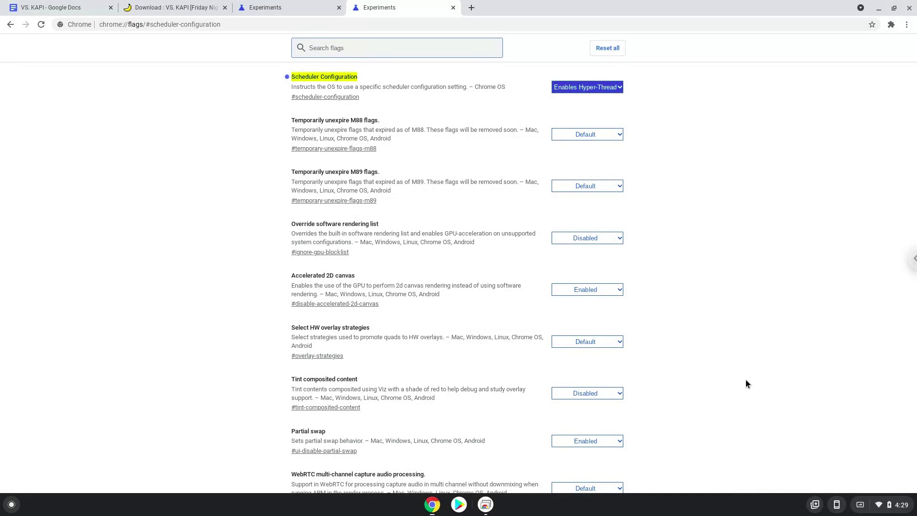
Turn on the Linux development environment (Beta) in the Chrome OS developer settings and close the resulting terminal and settings windows.
left_click(883, 507)
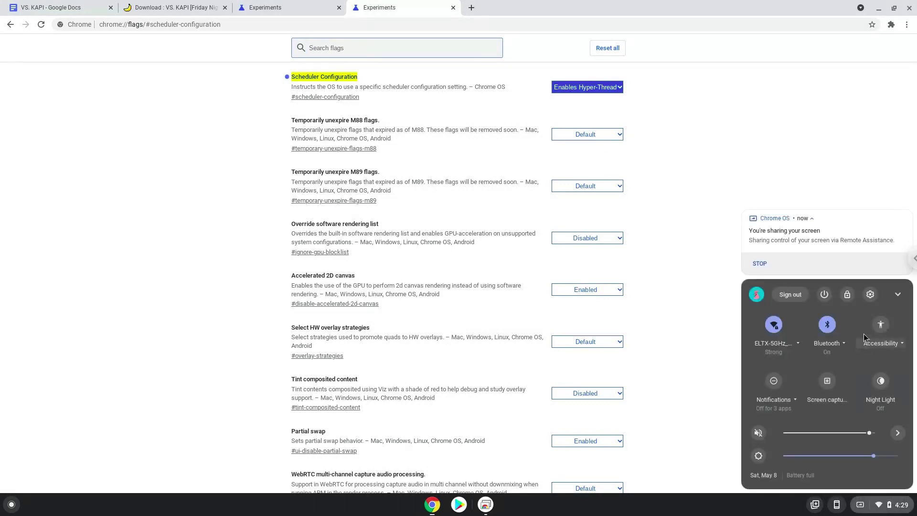
left_click(868, 295)
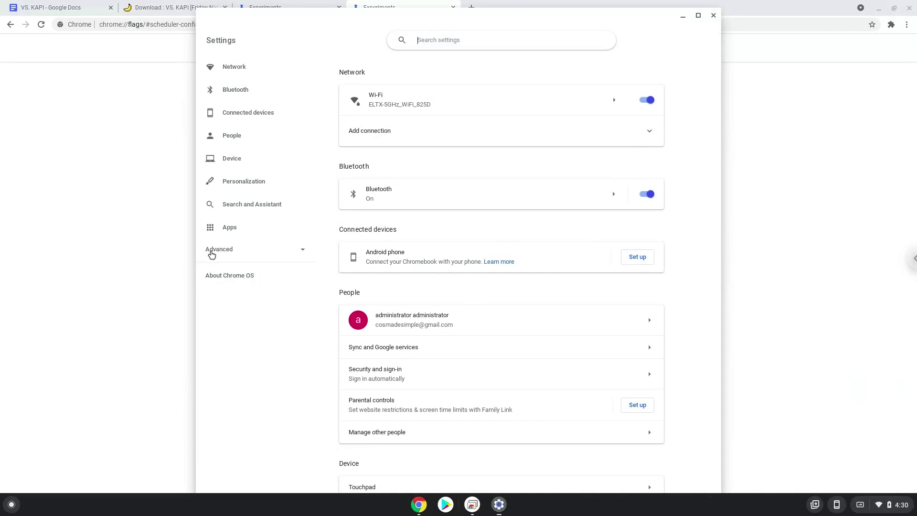
left_click(210, 253)
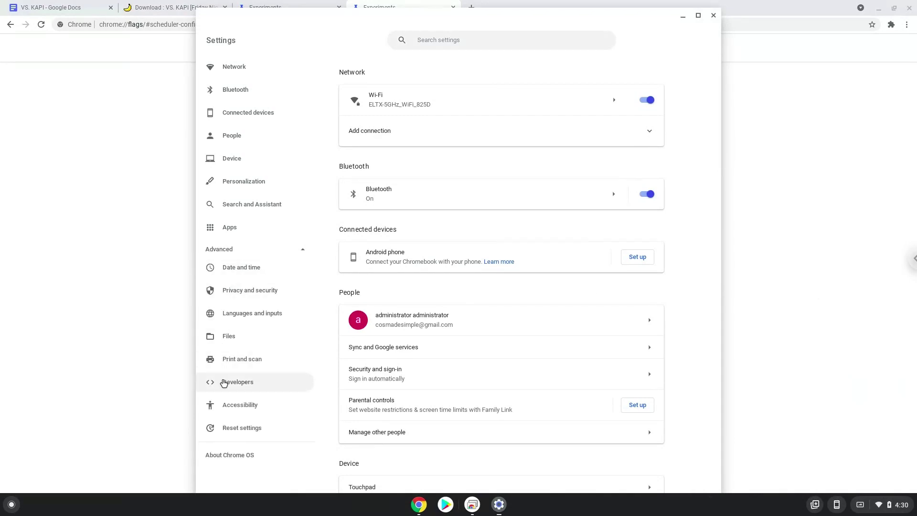
left_click(224, 383)
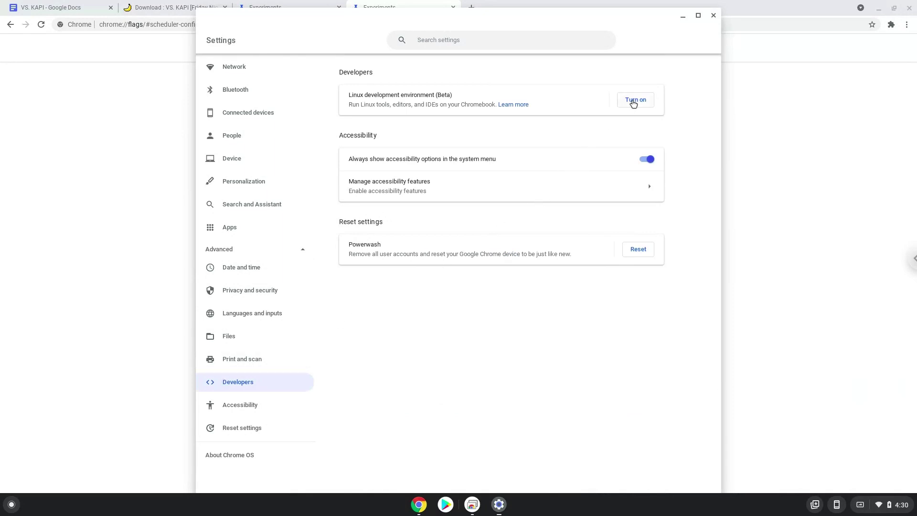
left_click(635, 101)
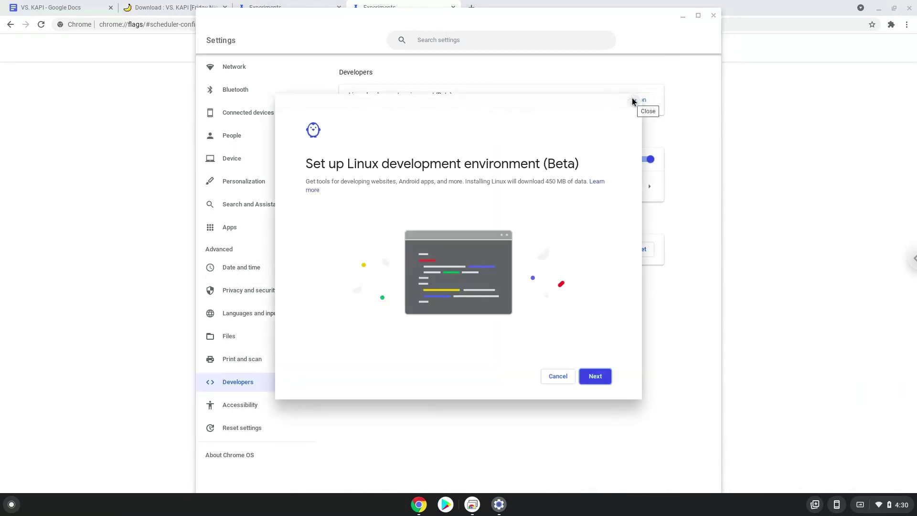
left_click(605, 378)
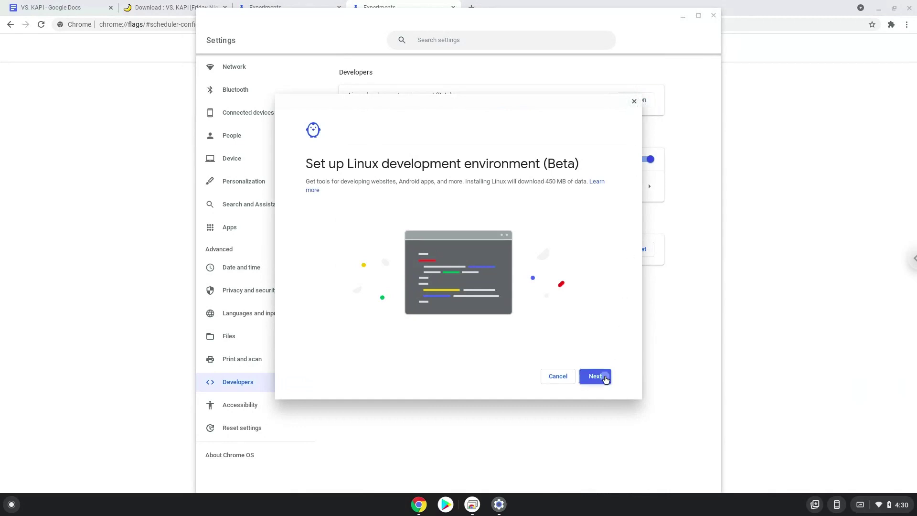
left_click(605, 377)
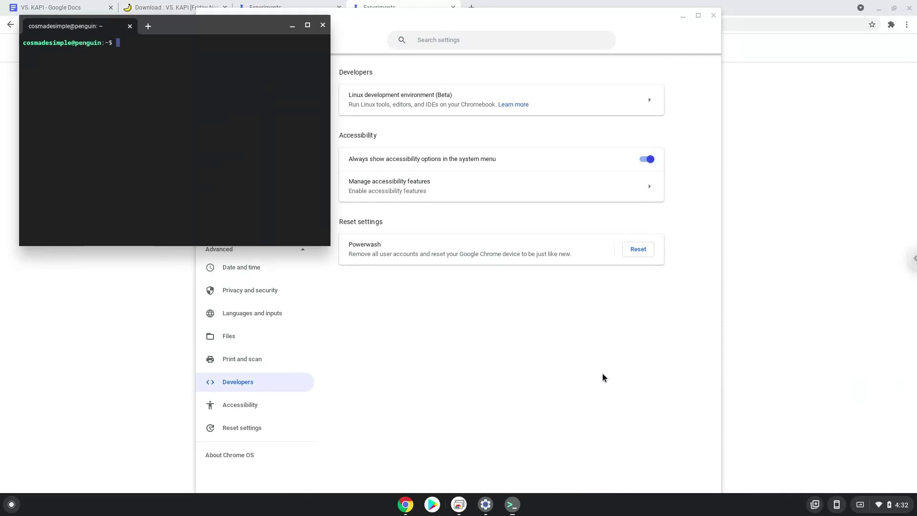
left_click(323, 26)
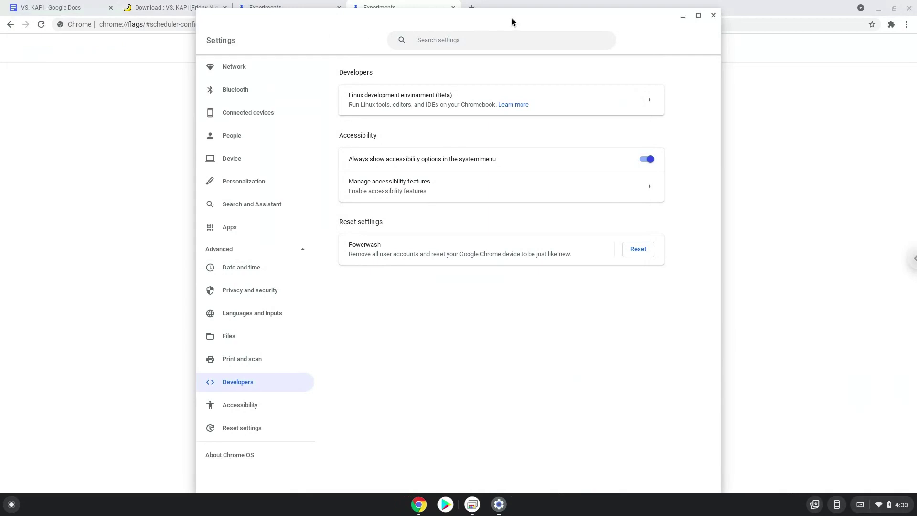
left_click(711, 17)
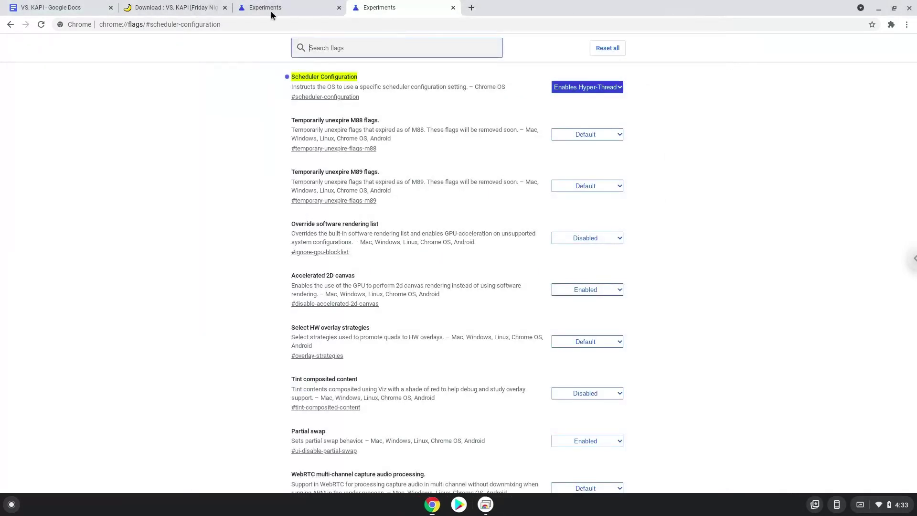
Download funkin_vs_kapi.zip from the GameBanana VS. KAPI page and show the downloaded file in its folder.
left_click(192, 8)
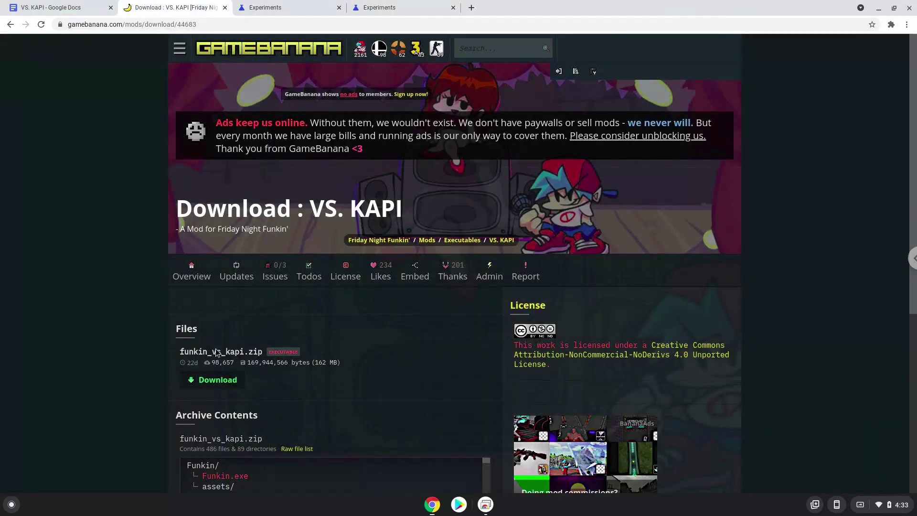
left_click(221, 381)
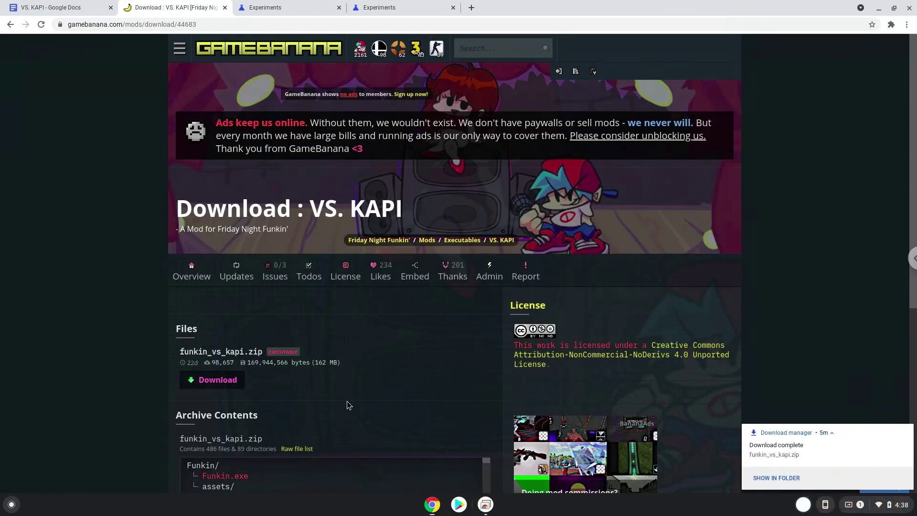
left_click(759, 478)
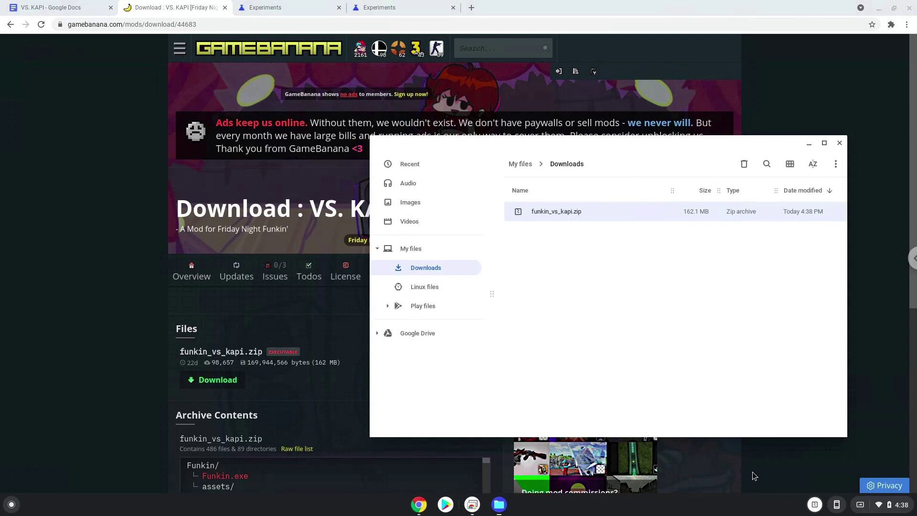
Paste the downloaded funkin_vs_kapi.zip from Downloads into the Linux files folder and close the file manager.
right_click(549, 215)
left_click(430, 290)
right_click(576, 313)
left_click(603, 351)
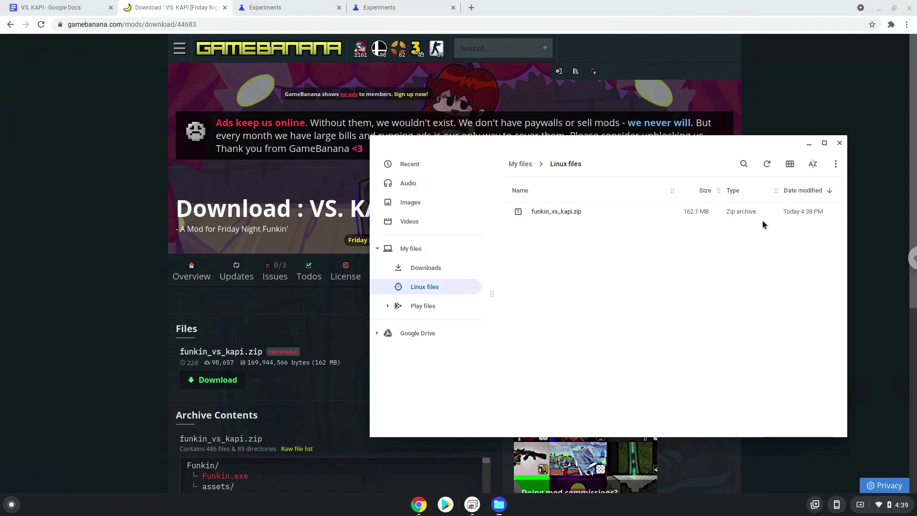
left_click(839, 144)
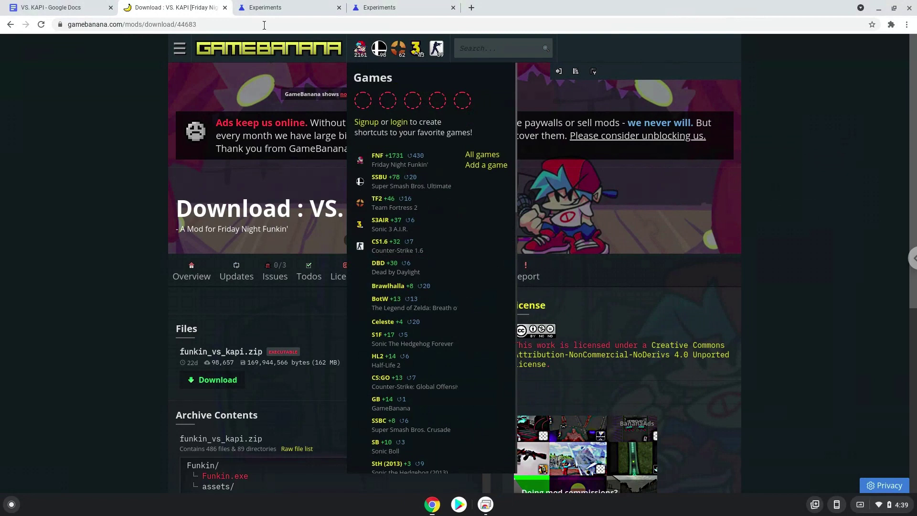
Copy the command "sudo dpkg --add-architecture i386" from the VS. KAPI document.
left_click(89, 9)
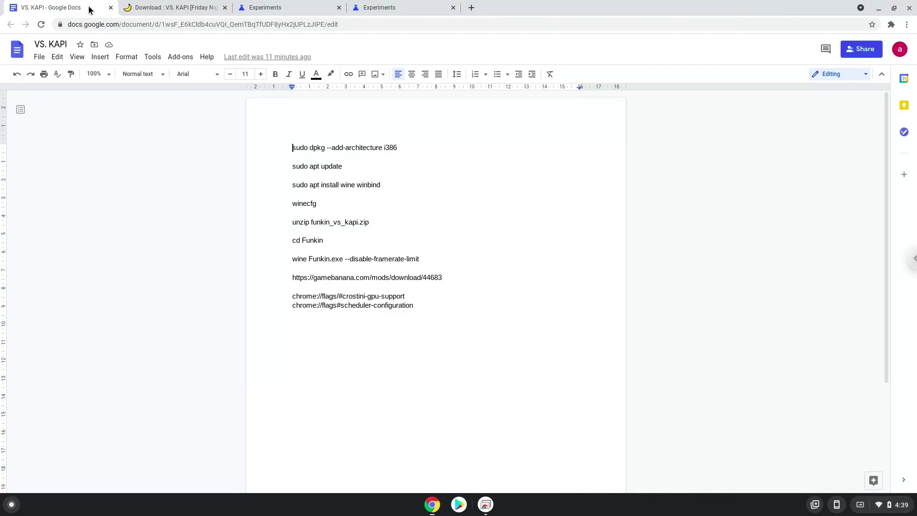
triple_click(302, 147)
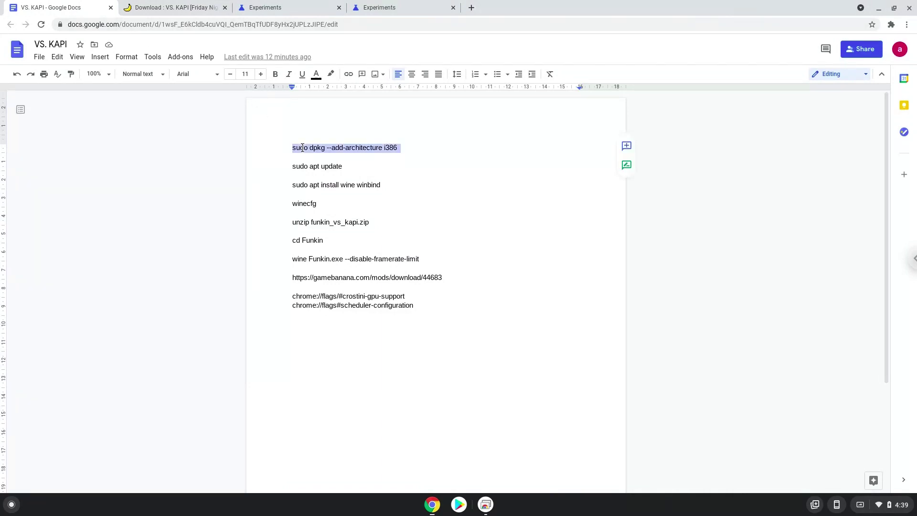
right_click(302, 148)
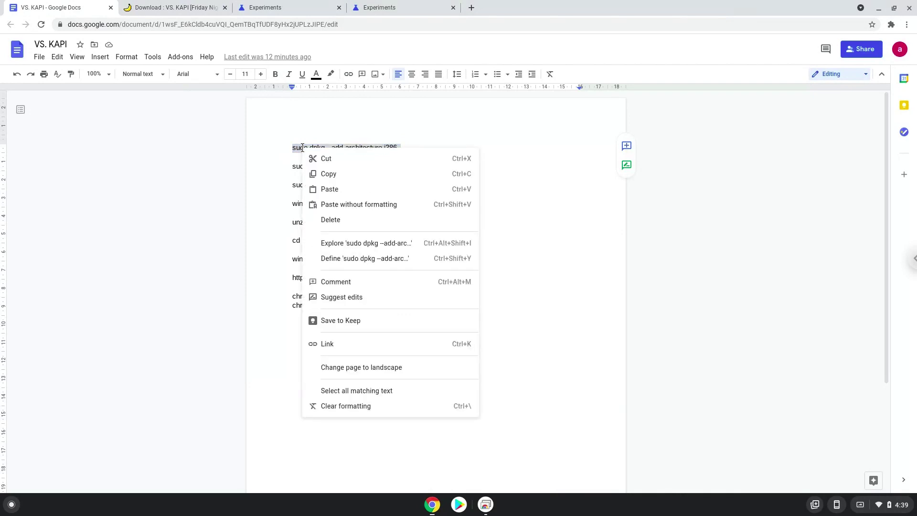
left_click(332, 174)
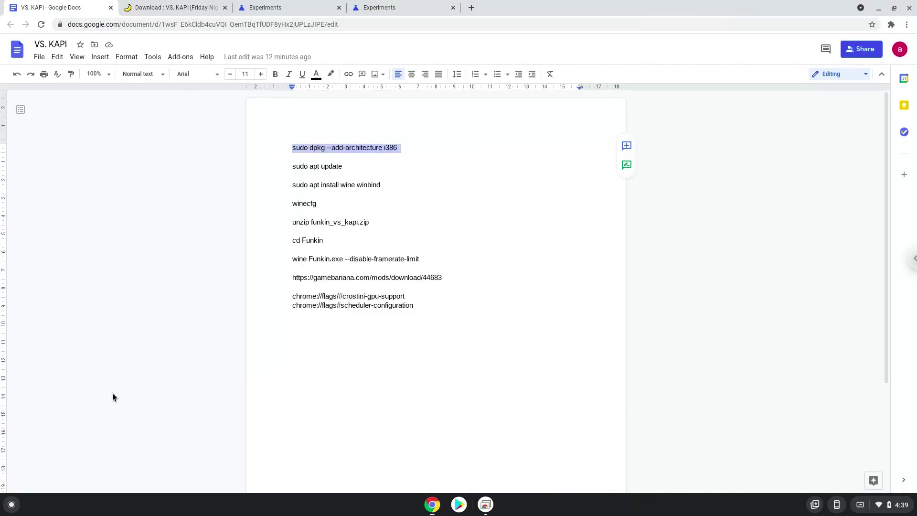
Open the Terminal app in a maximized window and run the copied command "sudo dpkg --add-architecture i386".
left_click(12, 505)
type("terminal")
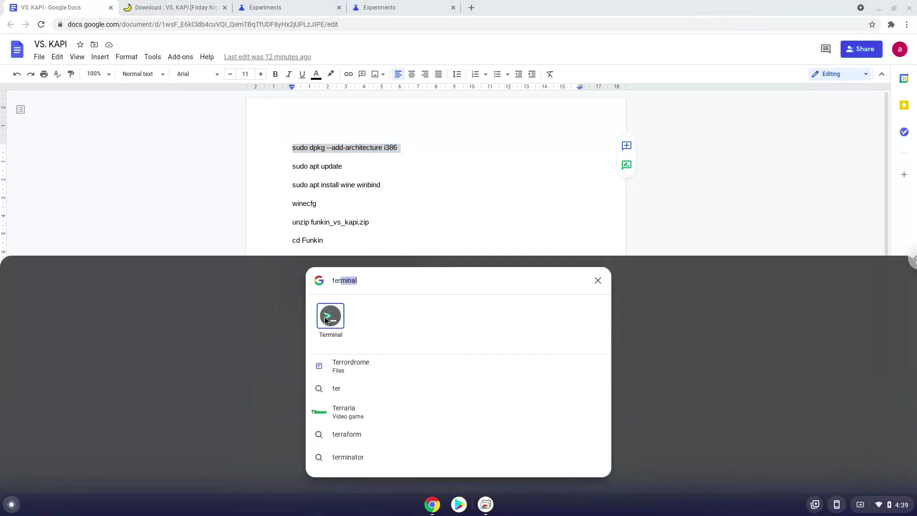
left_click(330, 316)
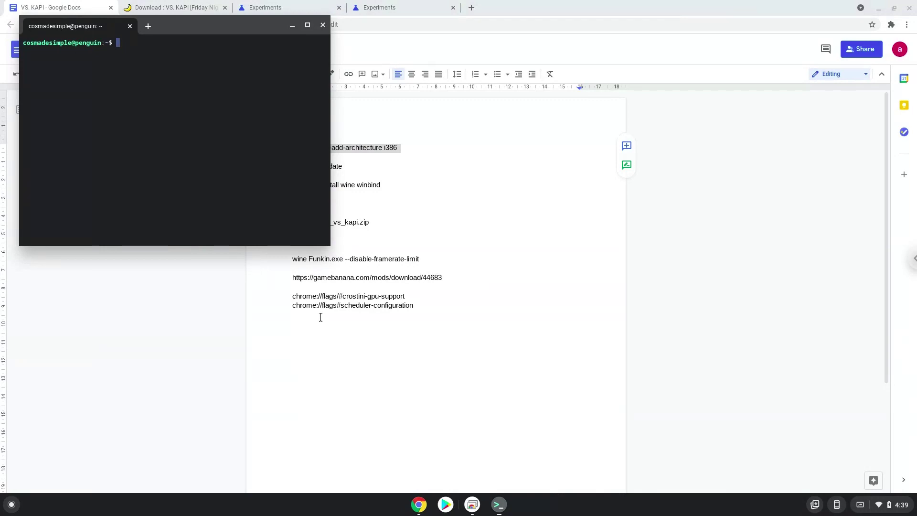
double_click(214, 28)
key("ctrl+shift+v")
key("Return")
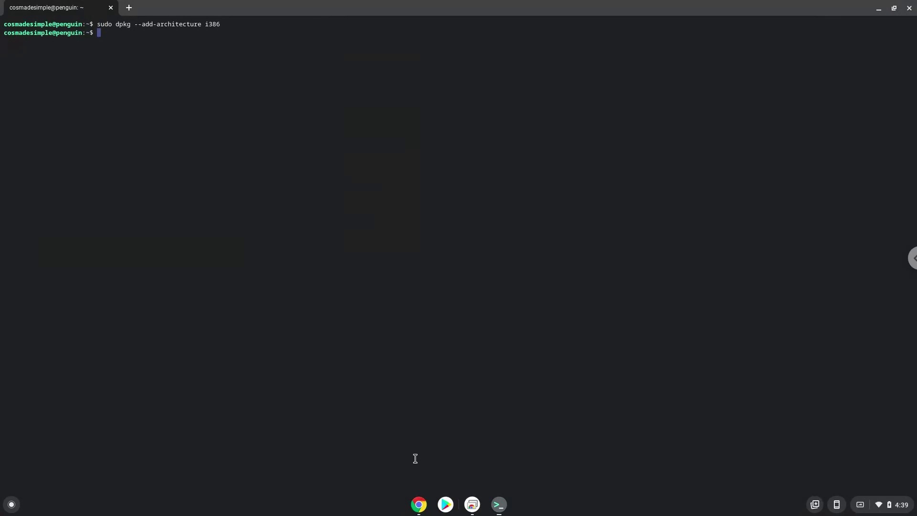
Copy "sudo apt update" from the VS. KAPI document and run it in Terminal.
left_click(423, 503)
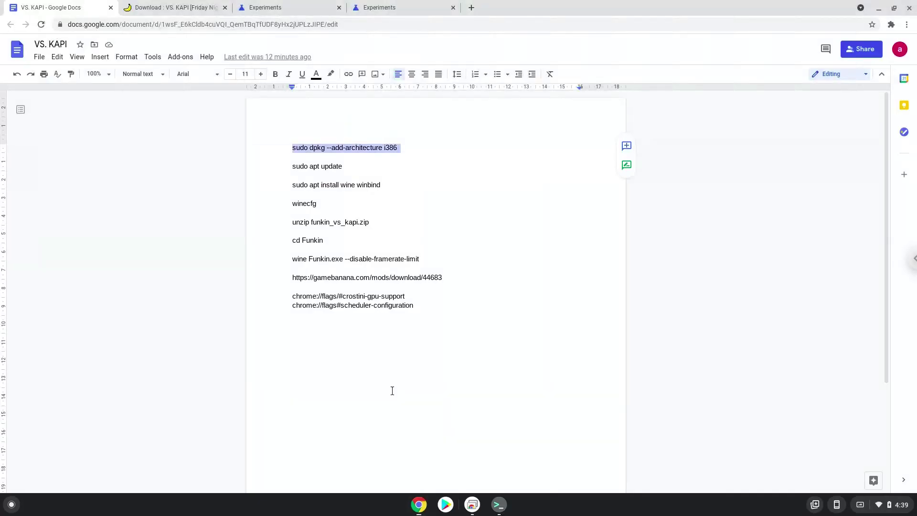
triple_click(327, 166)
right_click(327, 166)
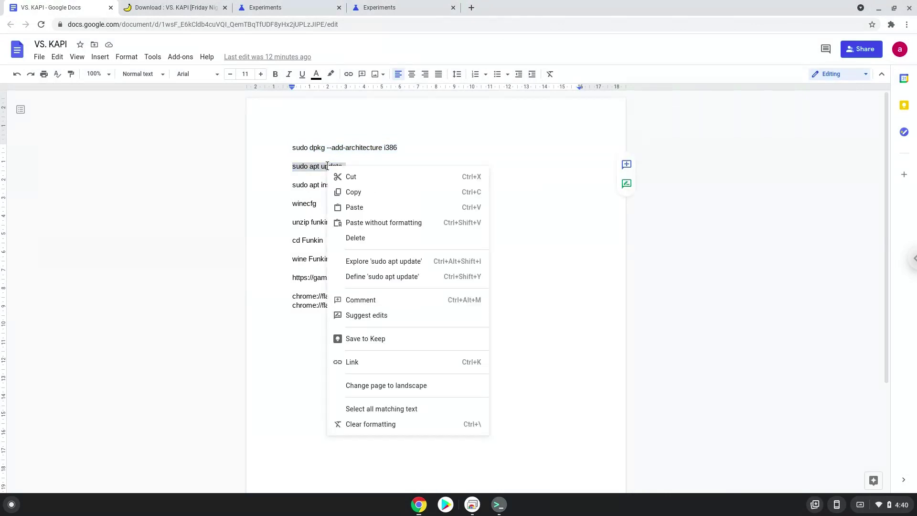
left_click(352, 191)
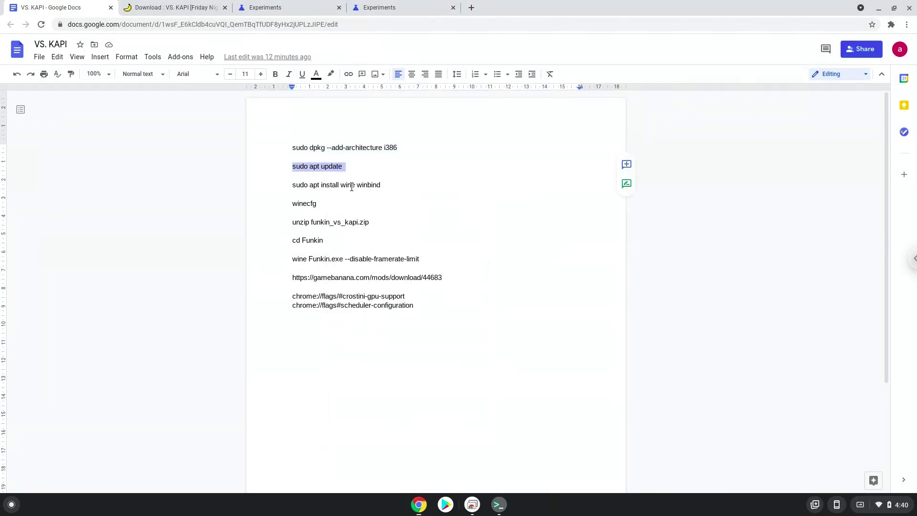
left_click(498, 504)
type("sudo apt update")
key("Return")
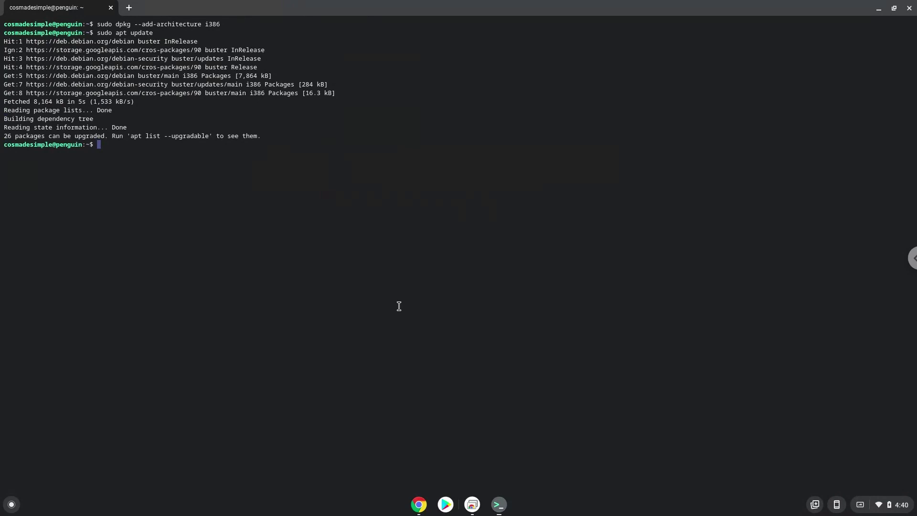
Copy the command "sudo apt install wine winbind" from the VS. KAPI document in Chrome.
left_click(419, 505)
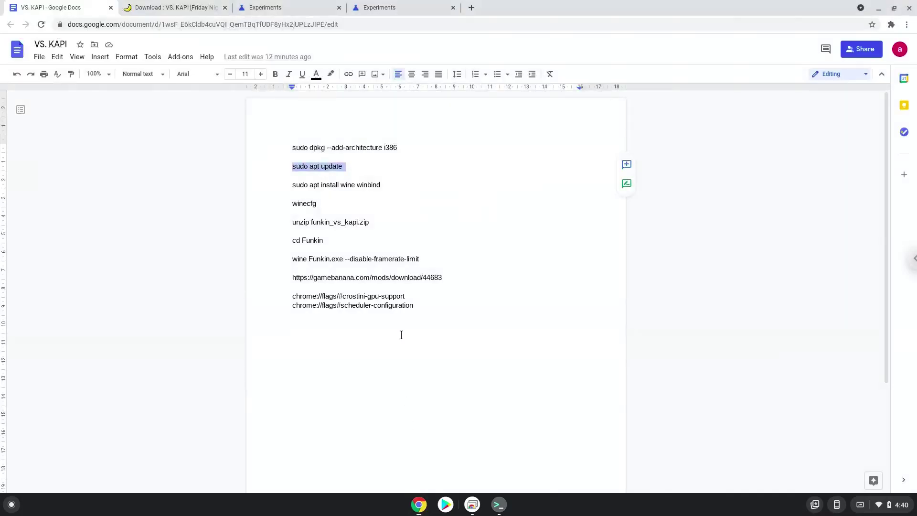
triple_click(365, 185)
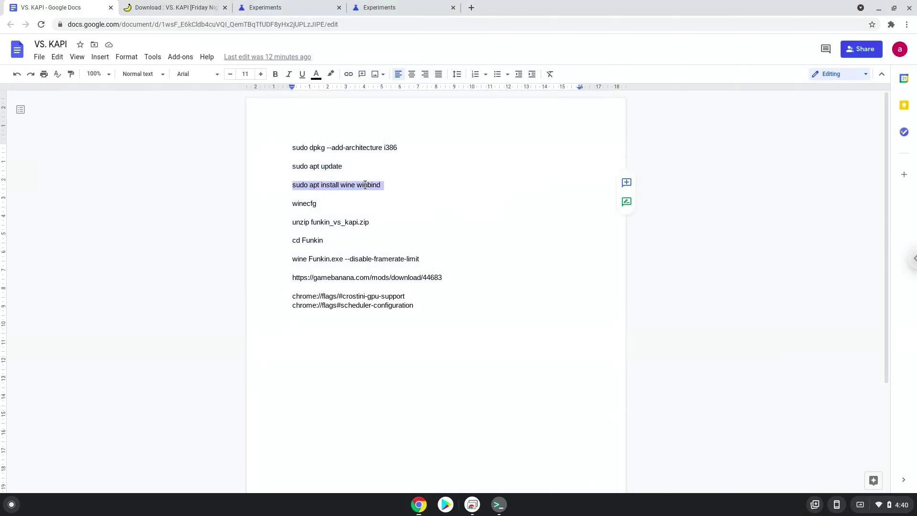
right_click(364, 185)
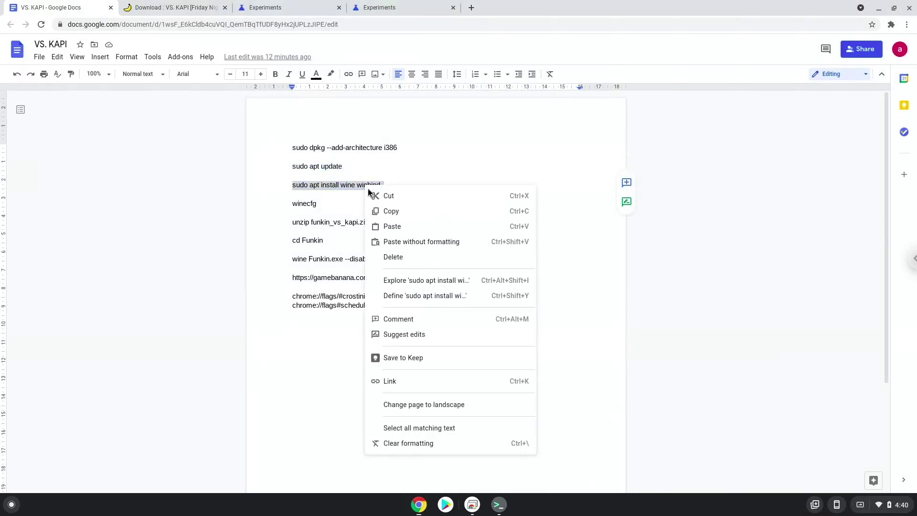
left_click(385, 207)
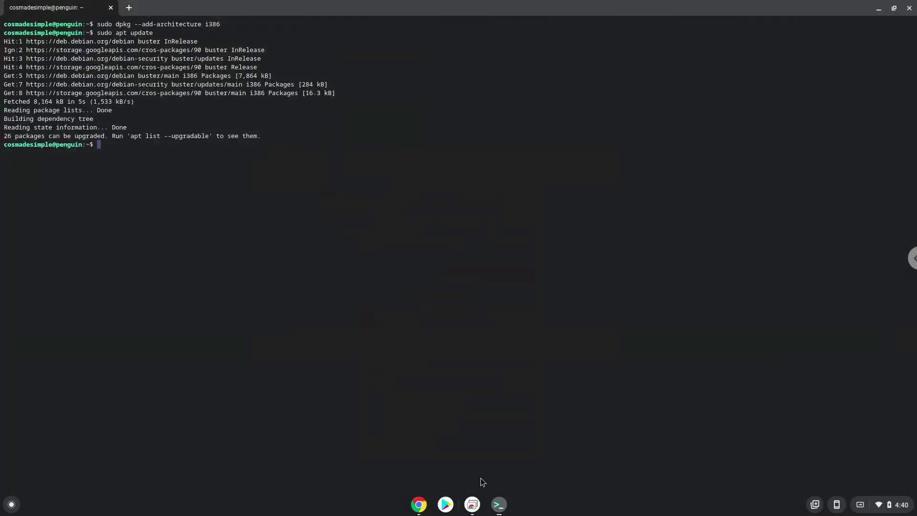
Run the copied "sudo apt install wine winbind" in Terminal, accepting the installation and answering No to modifying smb.conf for WINS settings.
left_click(499, 504)
key("ctrl+shift+v")
key("Return")
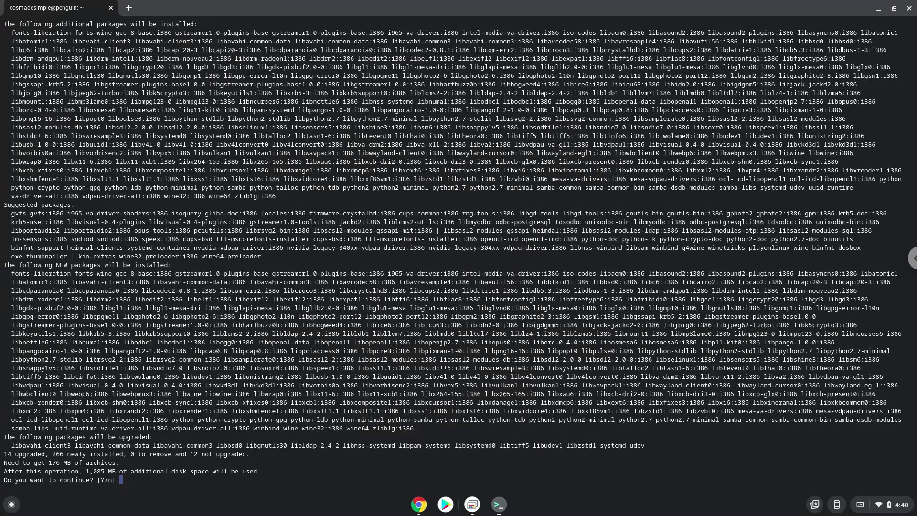
key("Return")
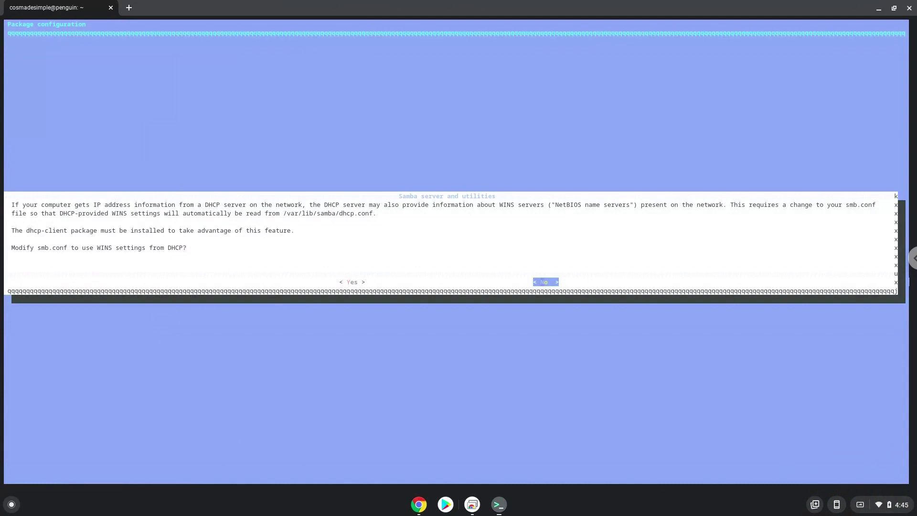
key("Return")
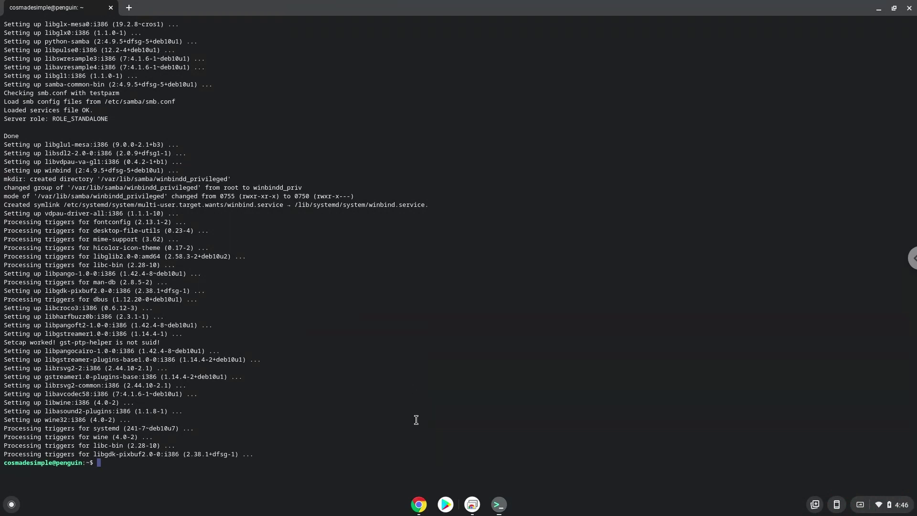
Switch back to the VS. KAPI document in Chrome and copy the command "winecfg".
left_click(419, 504)
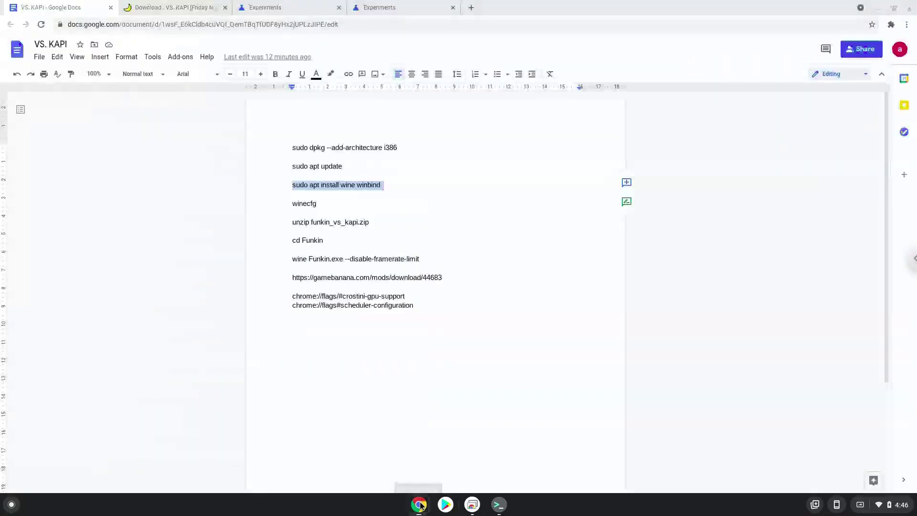
triple_click(302, 204)
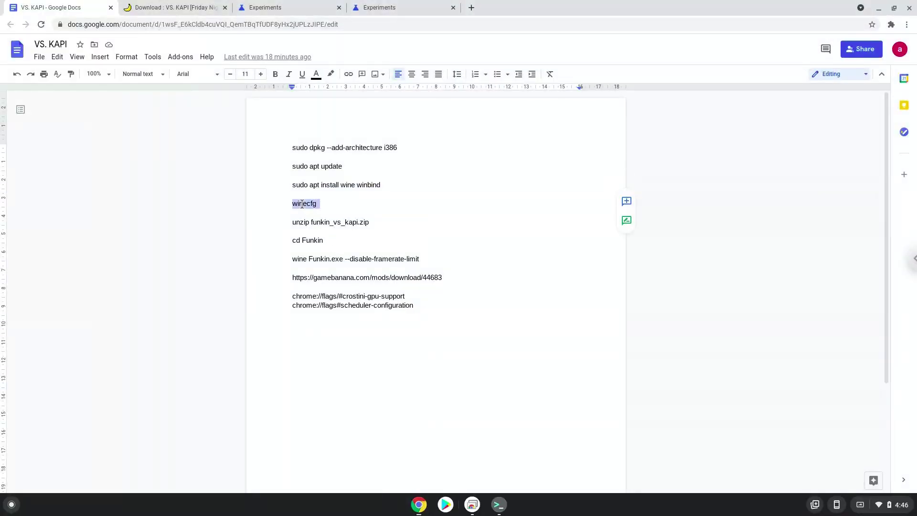
right_click(301, 204)
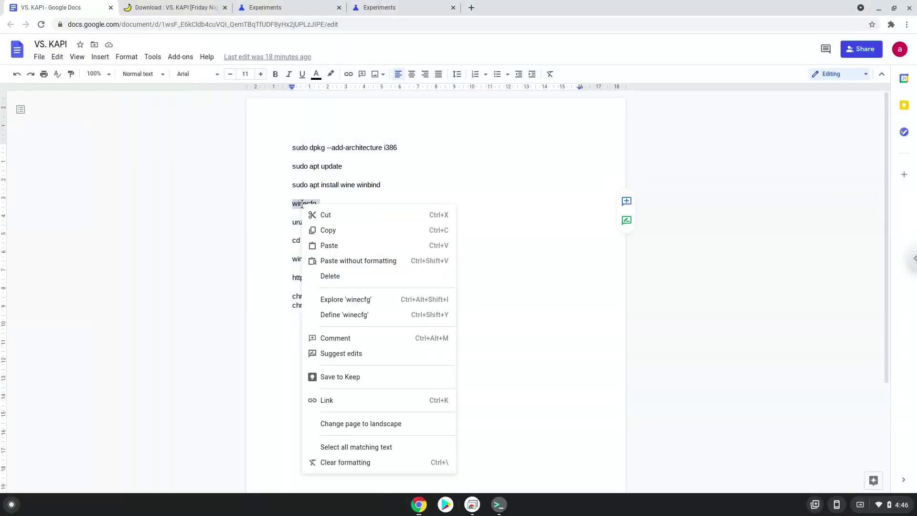
left_click(328, 231)
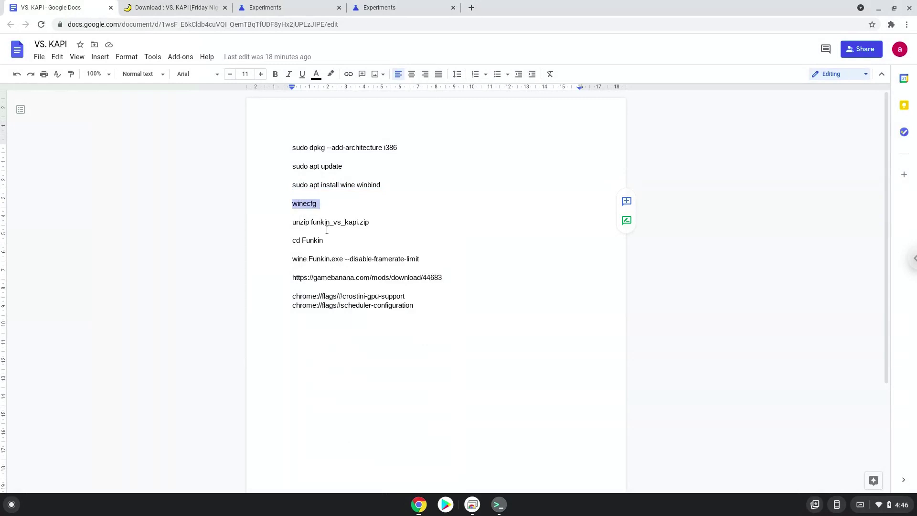
Run the copied "winecfg" in Terminal and close the Wine configuration window without changing its settings.
left_click(497, 506)
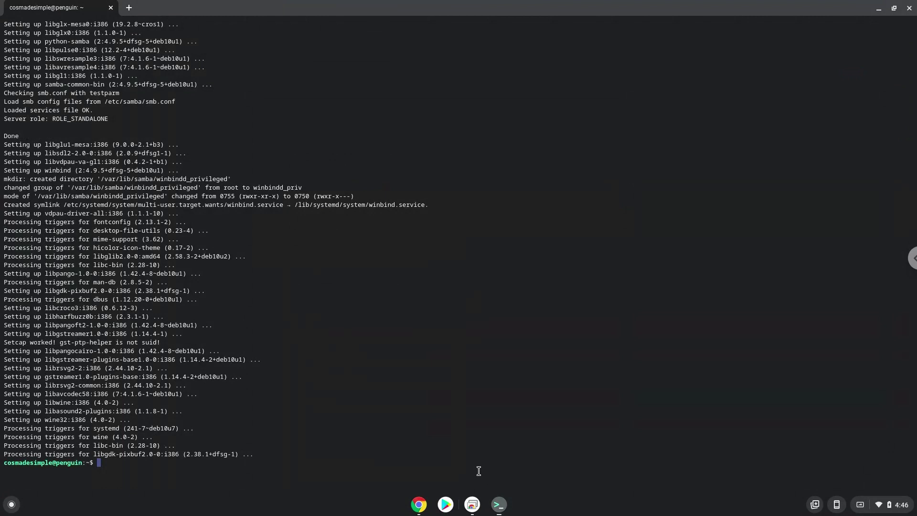
key("ctrl+shift+v")
key("Return")
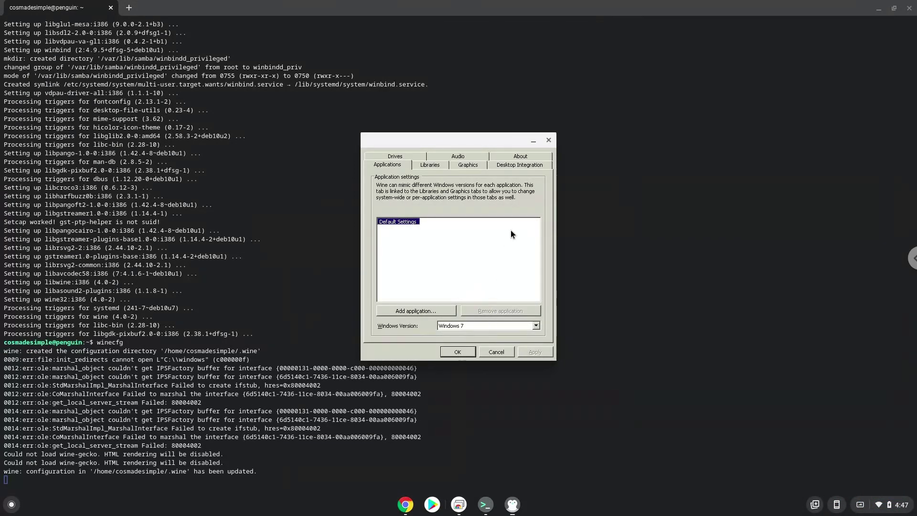
left_click(549, 139)
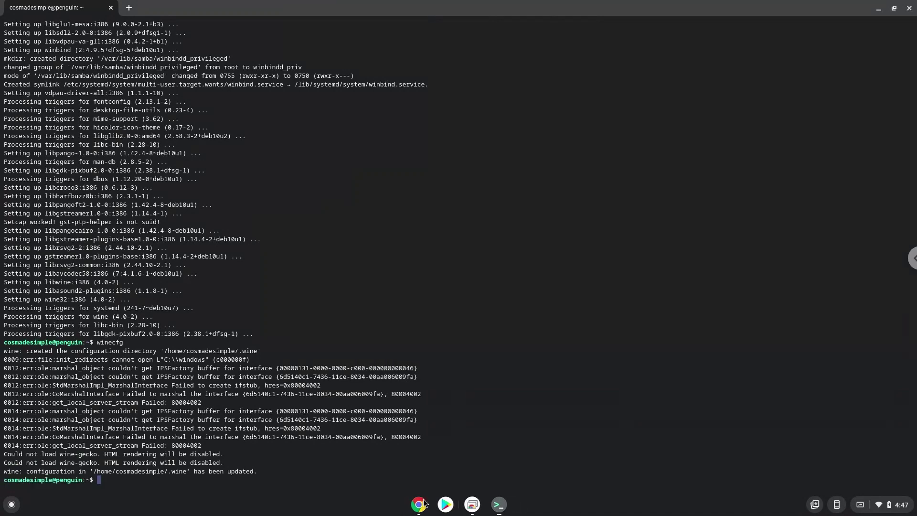
Copy "unzip funkin_vs_kapi.zip" from the VS. KAPI document and run it in Terminal.
left_click(422, 505)
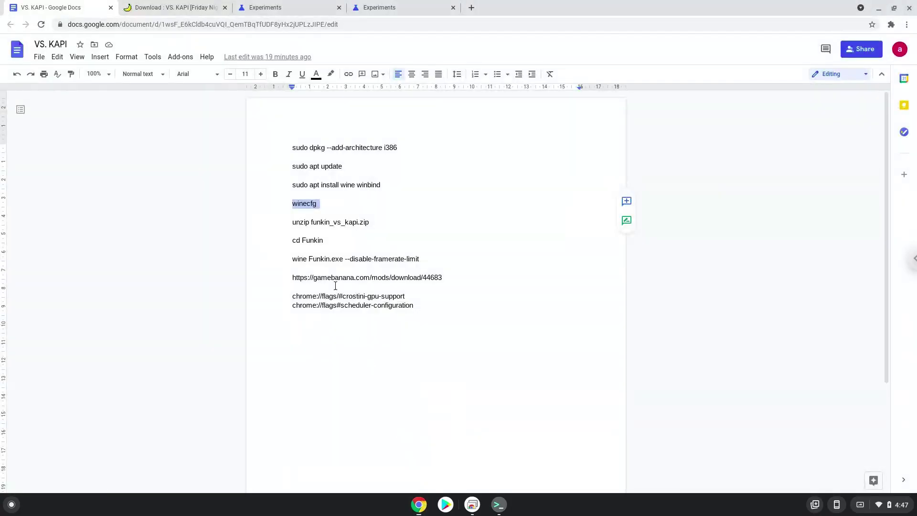
triple_click(301, 223)
right_click(302, 223)
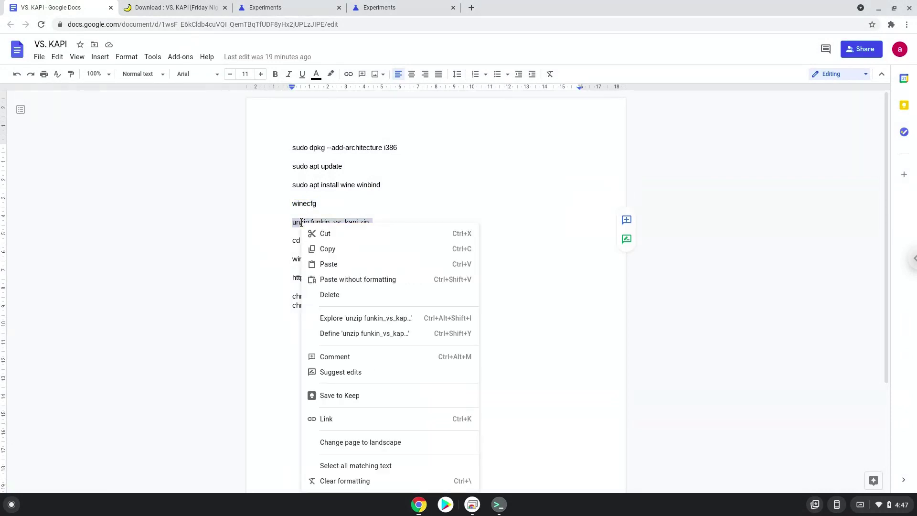
left_click(327, 250)
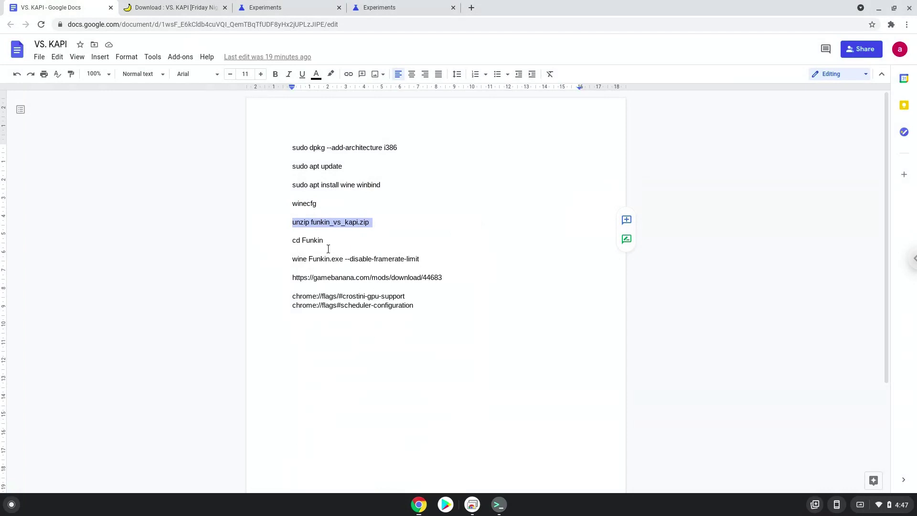
left_click(498, 504)
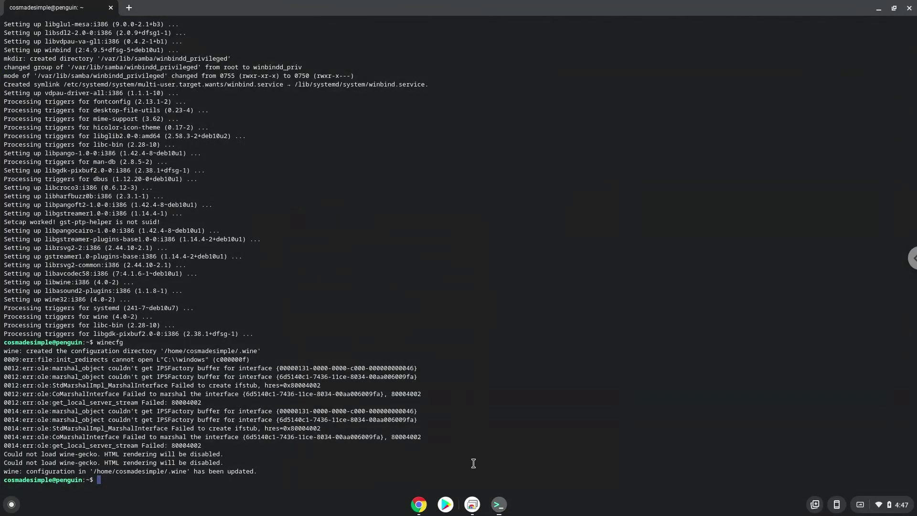
key("ctrl+shift+v")
key("Return")
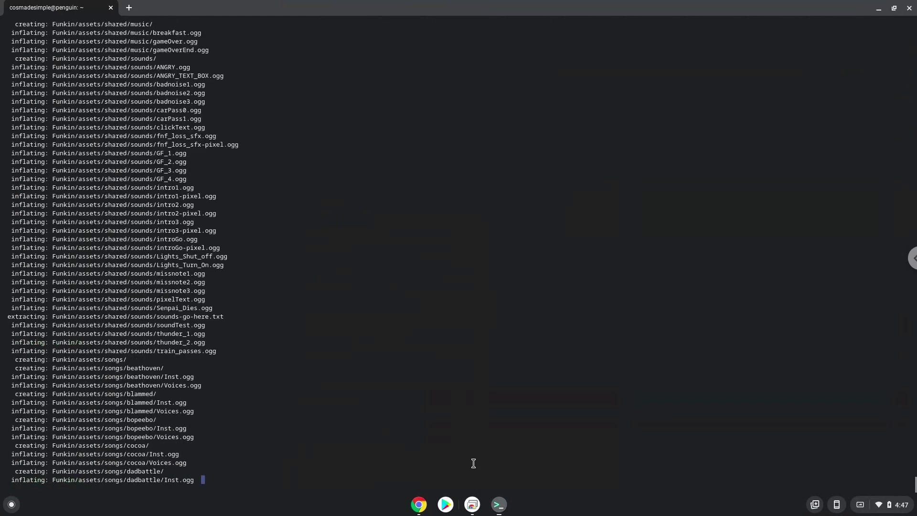
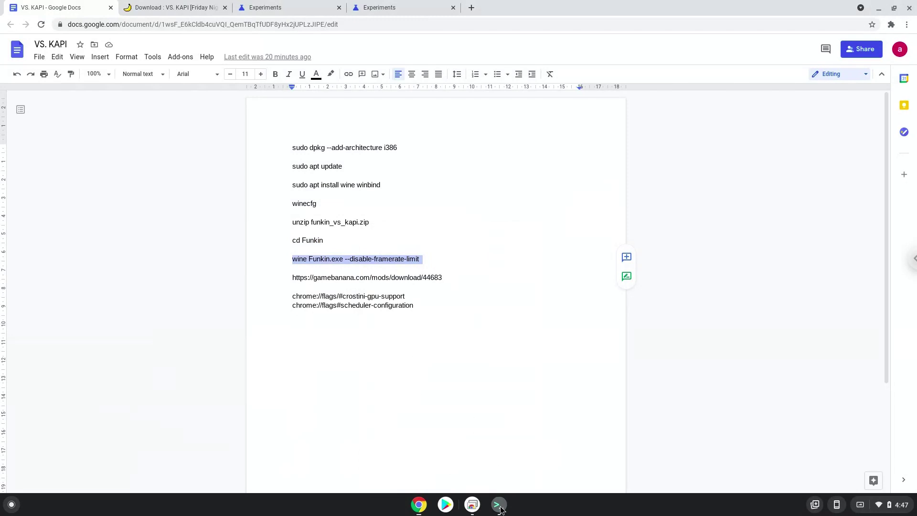
Run "wine Funkin.exe --disable-framerate-limit" in Terminal from the Funkin folder, and minimize the Terminal and Chrome windows.
left_click(499, 504)
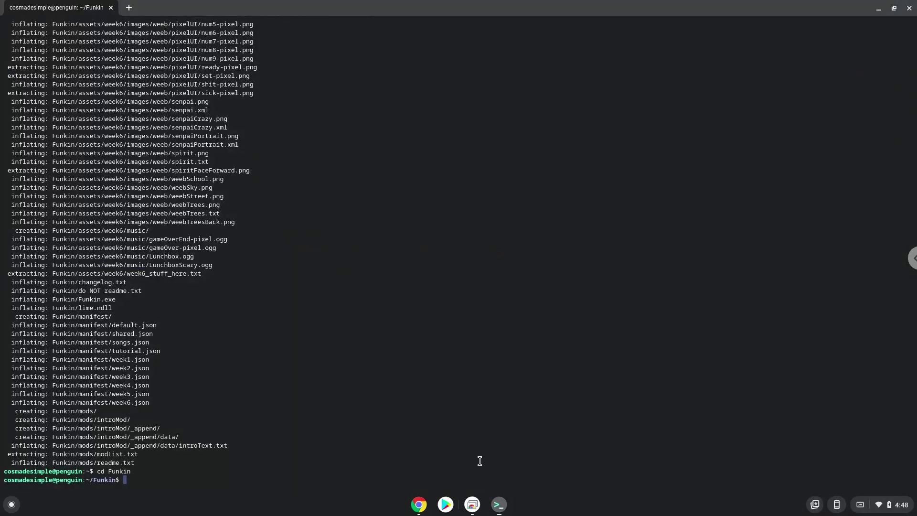
type("wine Funkin.exe --disable-framerate-limit")
key("Return")
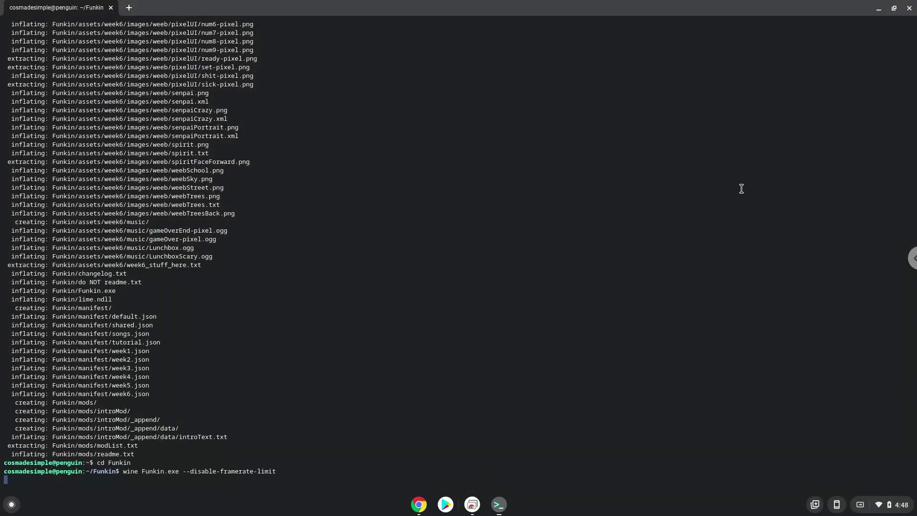
left_click(878, 9)
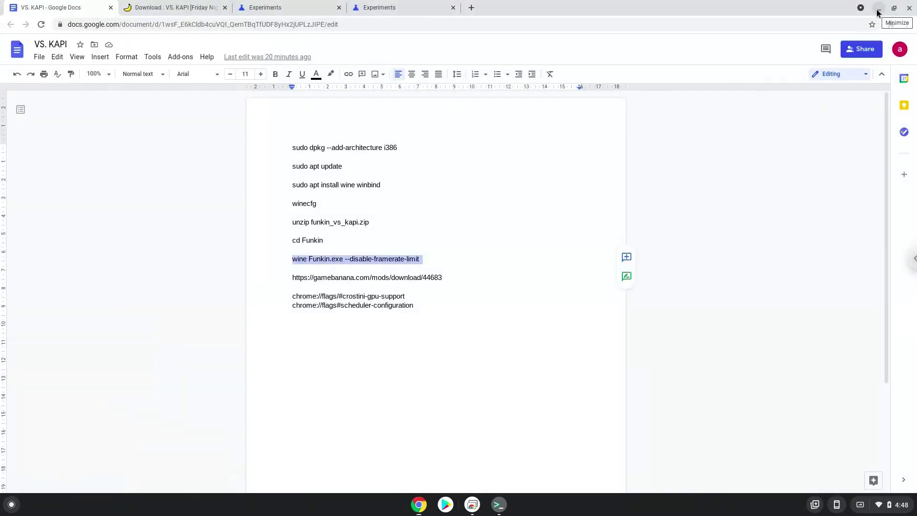
left_click(879, 10)
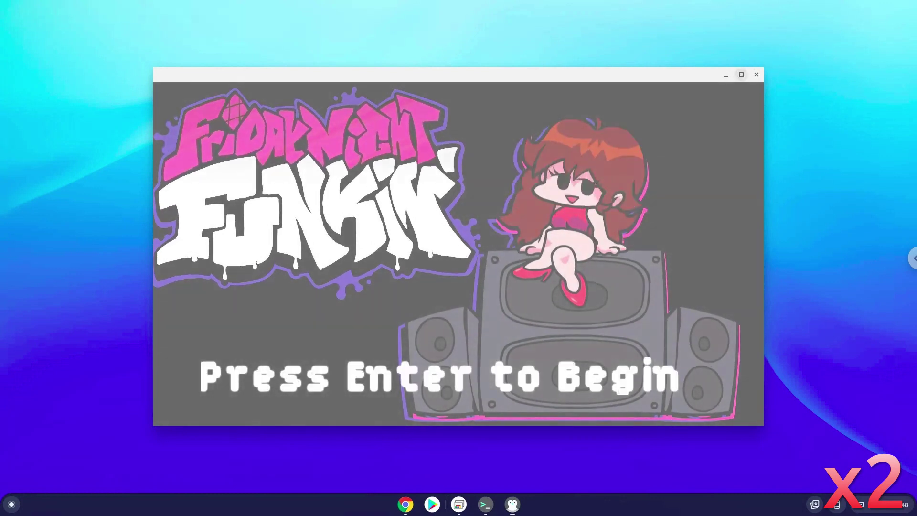
Open Story Mode in the maximized game window and highlight the G&W week.
left_click(742, 74)
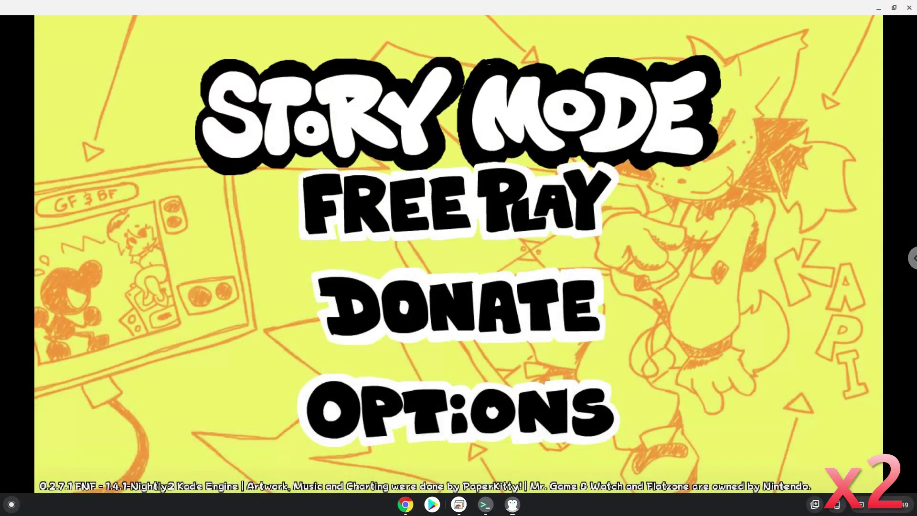
key("Return")
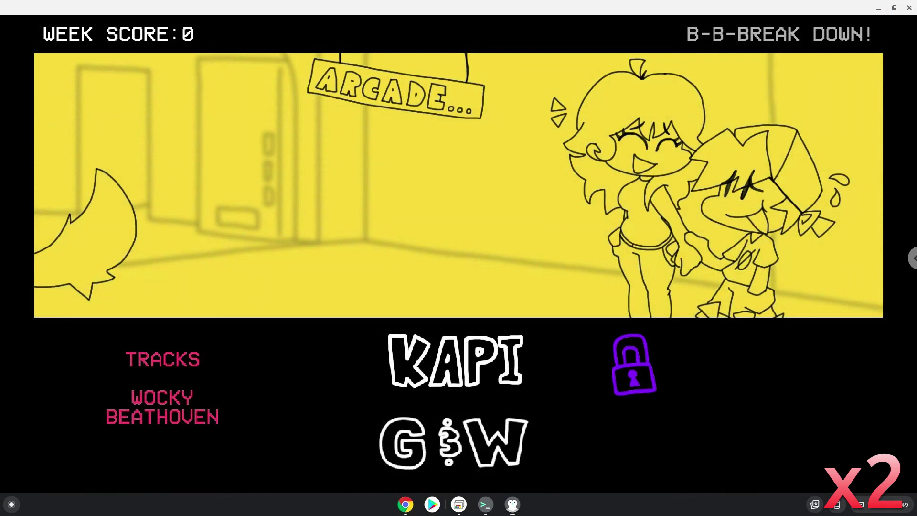
key("Down")
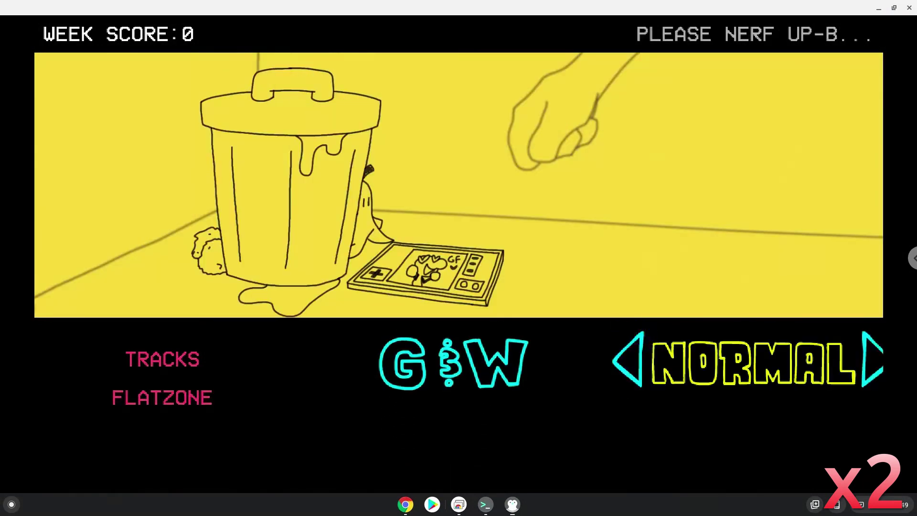